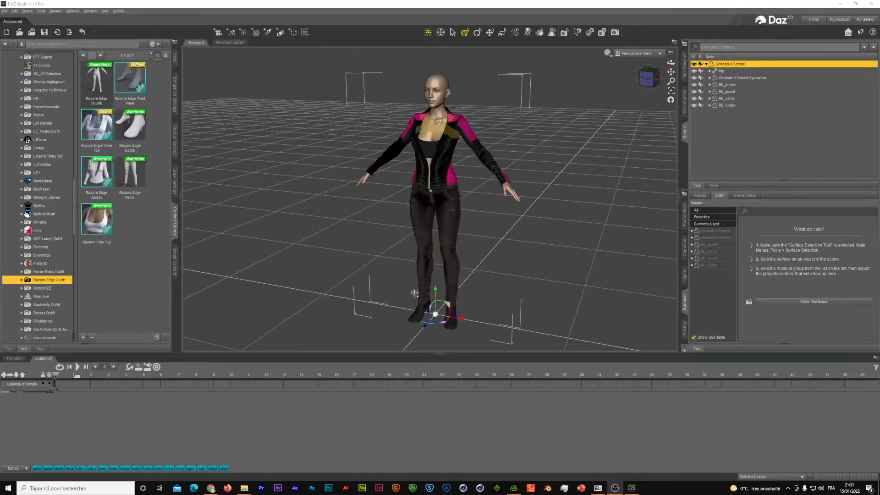
{"action": "left_click", "coordinate": [5, 11]}
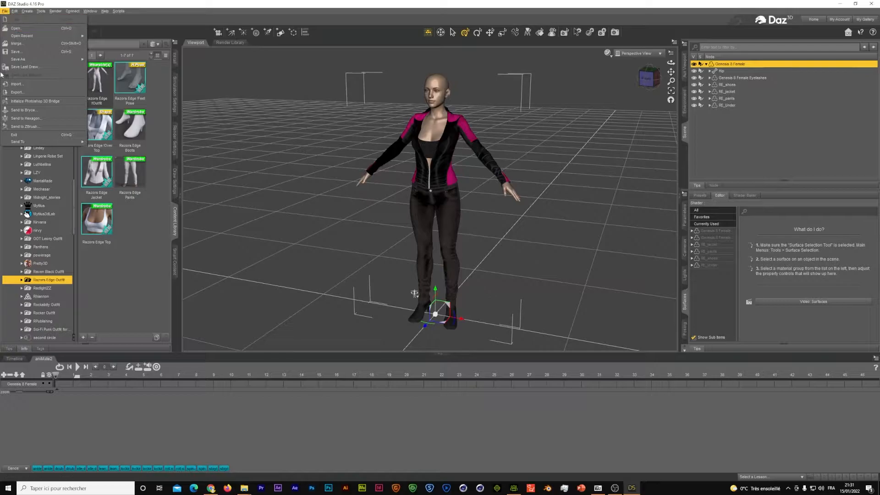
{"action": "left_click", "coordinate": [16, 93]}
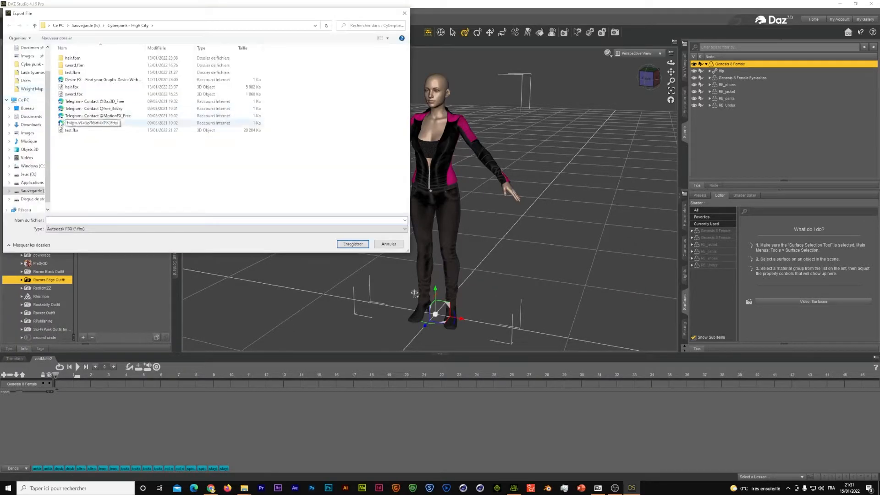
{"action": "left_click", "coordinate": [388, 244]}
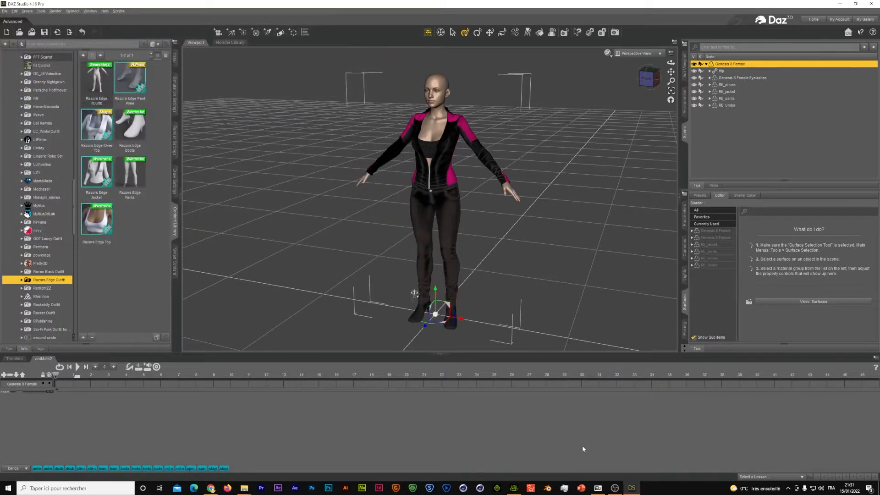
- Switch to Character Creator 3 and show the Transformer's CC3 and CC3+ options
{"action": "left_click", "coordinate": [513, 488]}
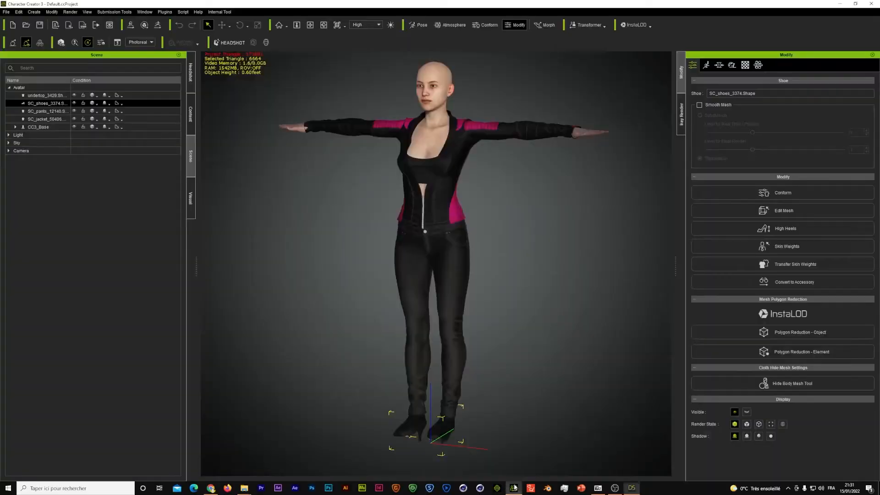
{"action": "left_click", "coordinate": [598, 28]}
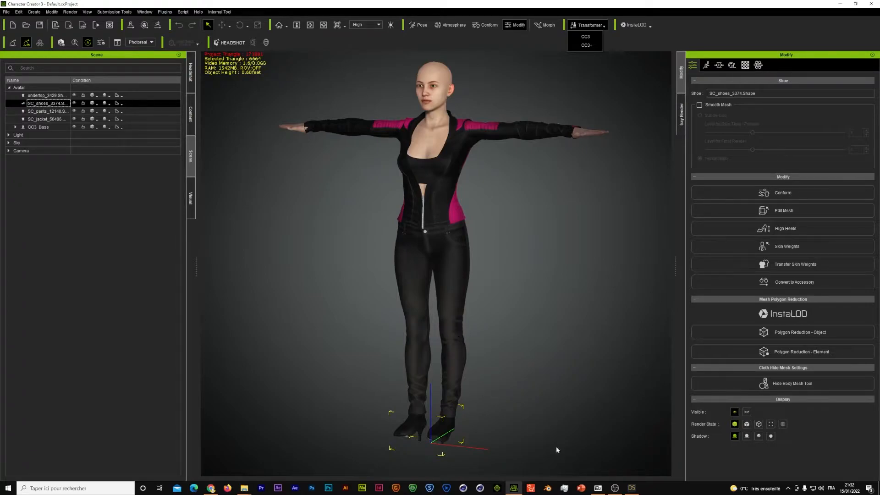
{"action": "left_click", "coordinate": [631, 487]}
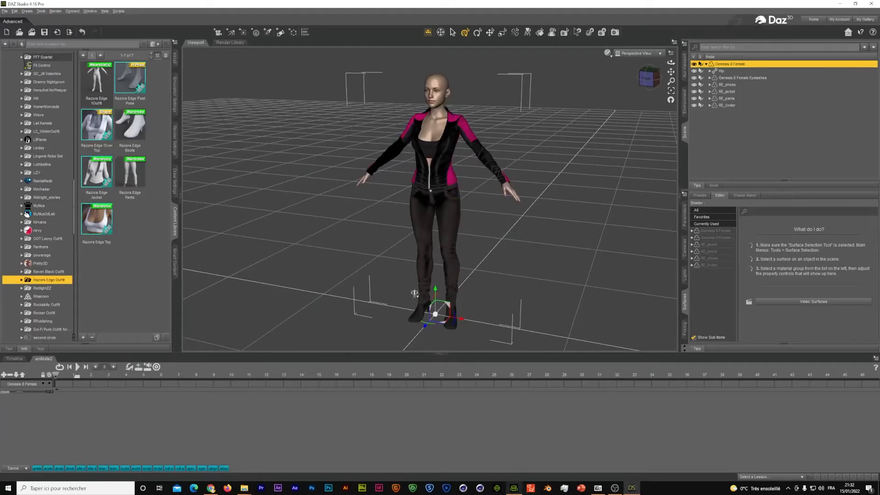
{"action": "key", "text": "alt+Tab"}
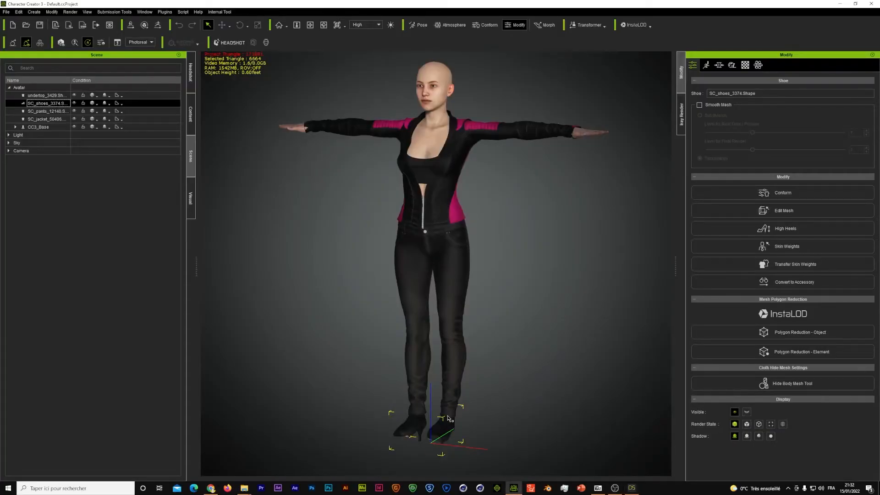
- Examine how the high-heeled shoes sit on the avatar's feet and against the ground, and review the full figure
{"action": "scroll", "coordinate": [448, 409], "scroll_direction": "up", "scroll_amount": 5}
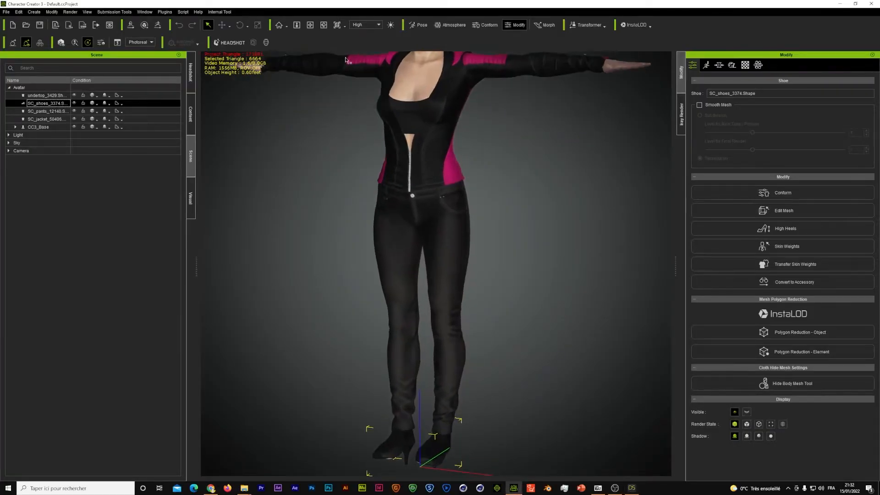
{"action": "left_click", "coordinate": [310, 25]}
{"action": "left_click_drag", "start_coordinate": [447, 341], "coordinate": [468, 229]}
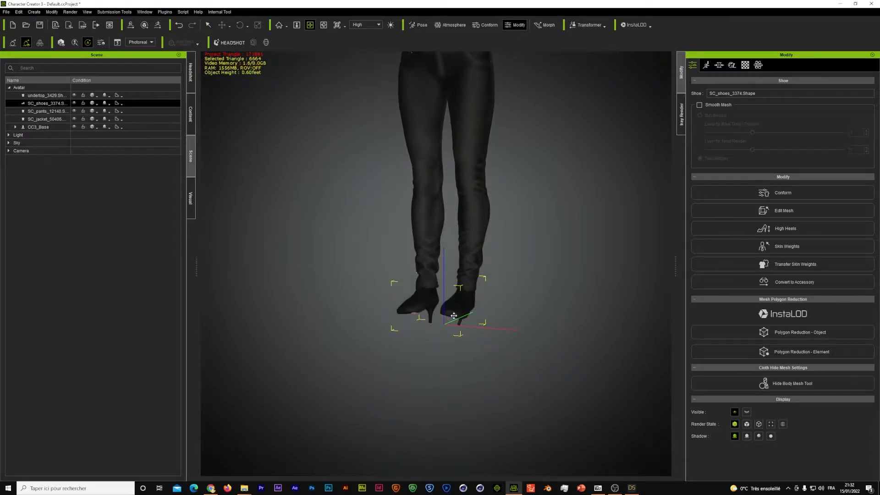
{"action": "scroll", "coordinate": [474, 235], "scroll_direction": "up", "scroll_amount": 2}
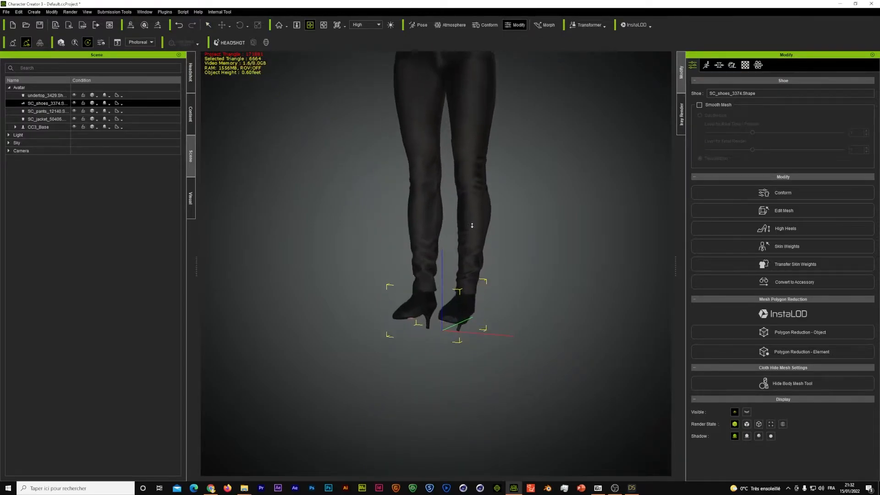
{"action": "scroll", "coordinate": [373, 183], "scroll_direction": "down", "scroll_amount": 4}
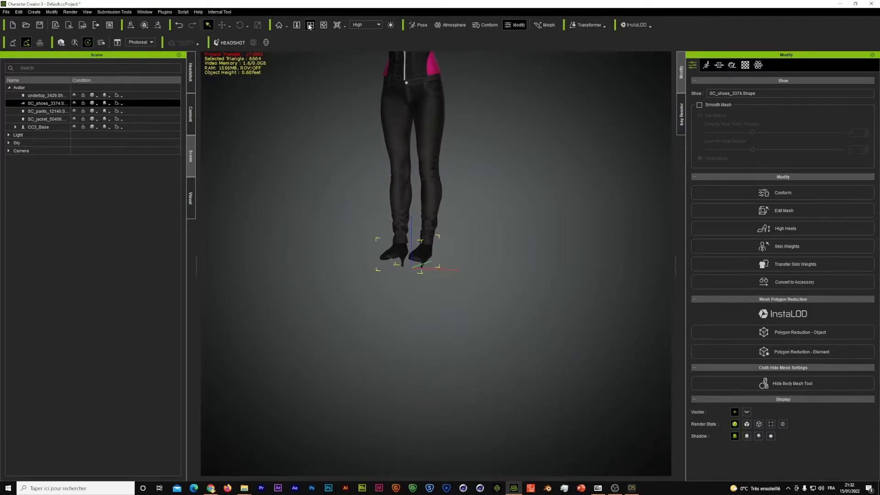
{"action": "left_click_drag", "start_coordinate": [420, 145], "coordinate": [339, 114]}
{"action": "left_click", "coordinate": [207, 25]}
{"action": "left_click", "coordinate": [405, 194]}
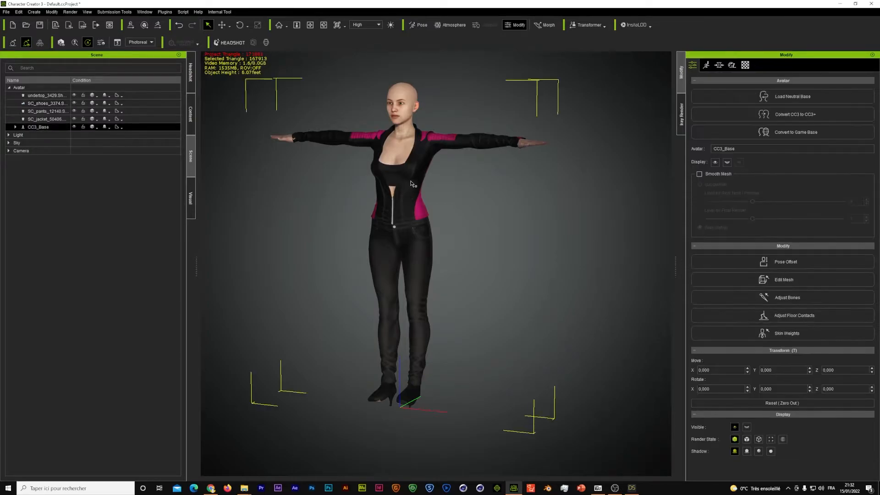
{"action": "scroll", "coordinate": [450, 242], "scroll_direction": "up", "scroll_amount": 1}
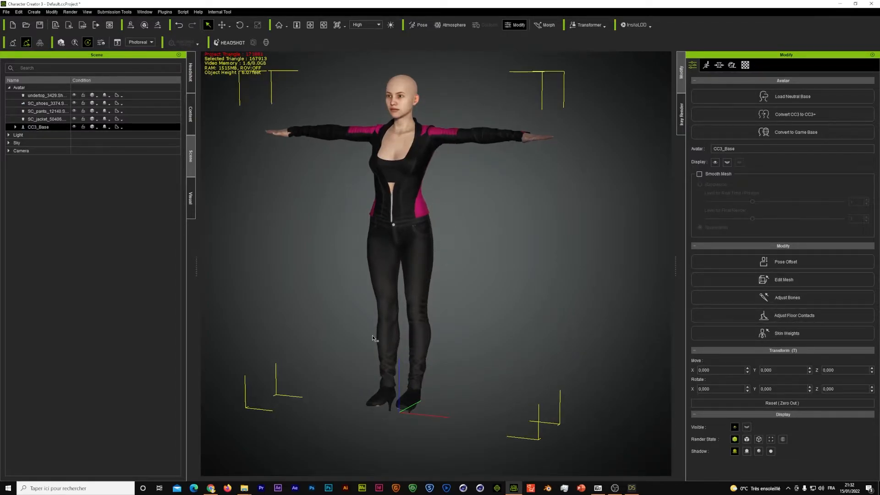
- Start the High Heels adjustment on the SC_shoes item and try a Heel Height of 75
{"action": "left_click", "coordinate": [46, 104]}
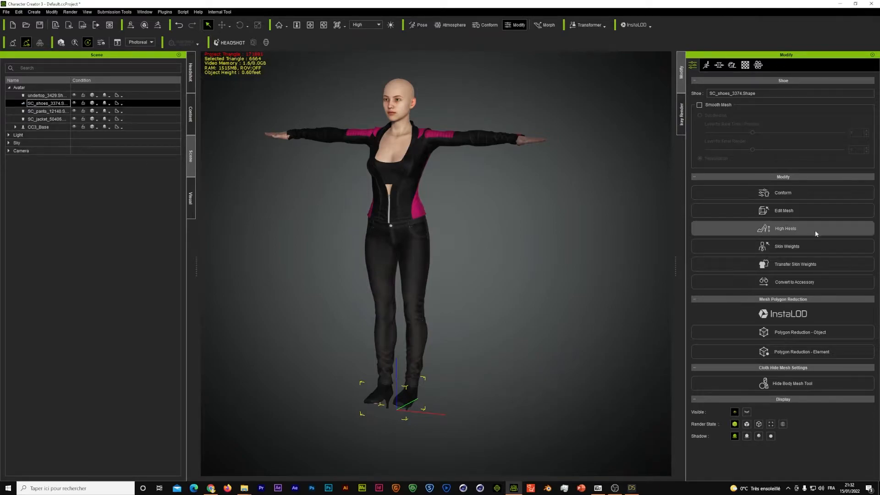
{"action": "left_click", "coordinate": [774, 233]}
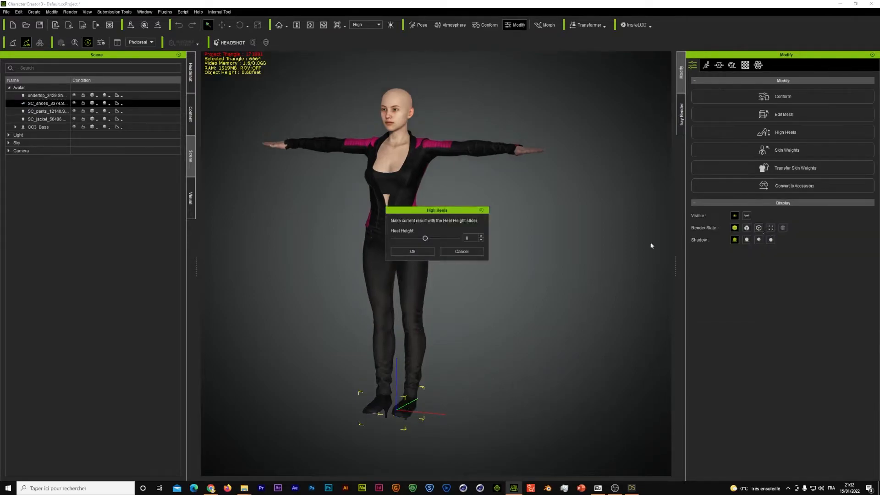
{"action": "left_click_drag", "start_coordinate": [454, 212], "coordinate": [607, 188]}
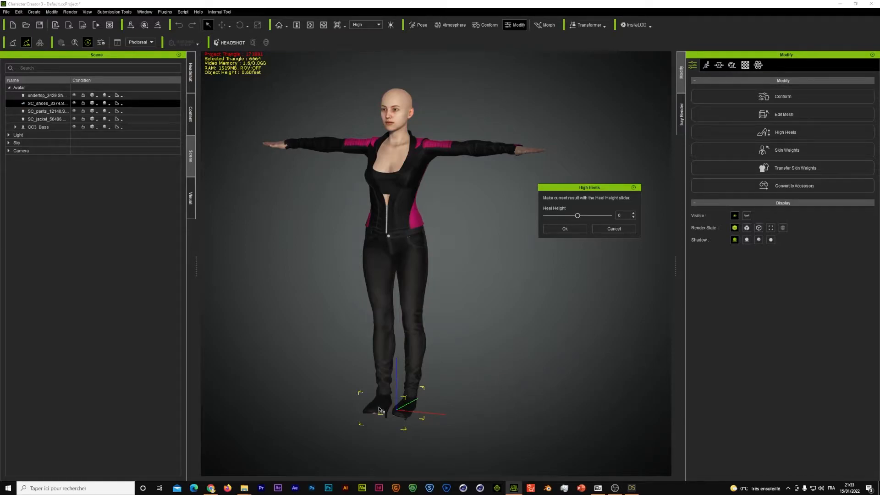
{"action": "left_click_drag", "start_coordinate": [577, 215], "coordinate": [601, 222]}
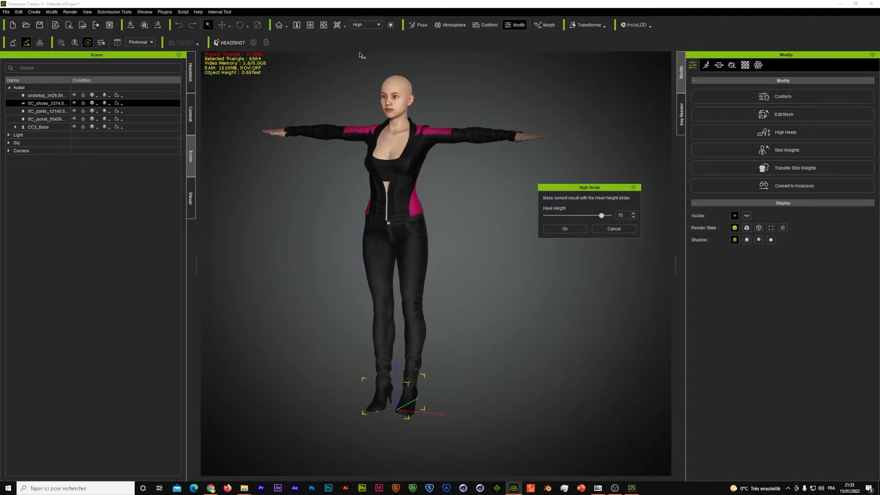
- Viewing the shoes from the side, set the Heel Height to 49 so they meet the ground, and apply it
{"action": "key", "text": "s"}
{"action": "key", "text": "a"}
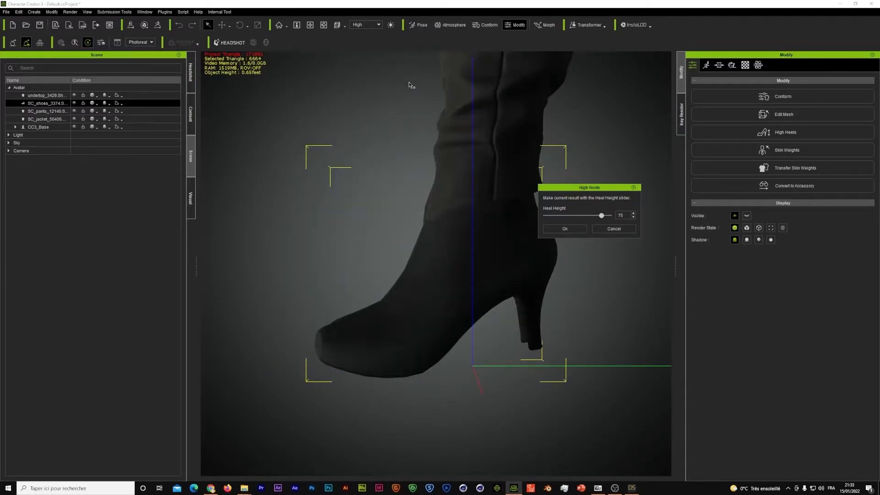
{"action": "scroll", "coordinate": [408, 129], "scroll_direction": "down", "scroll_amount": 6}
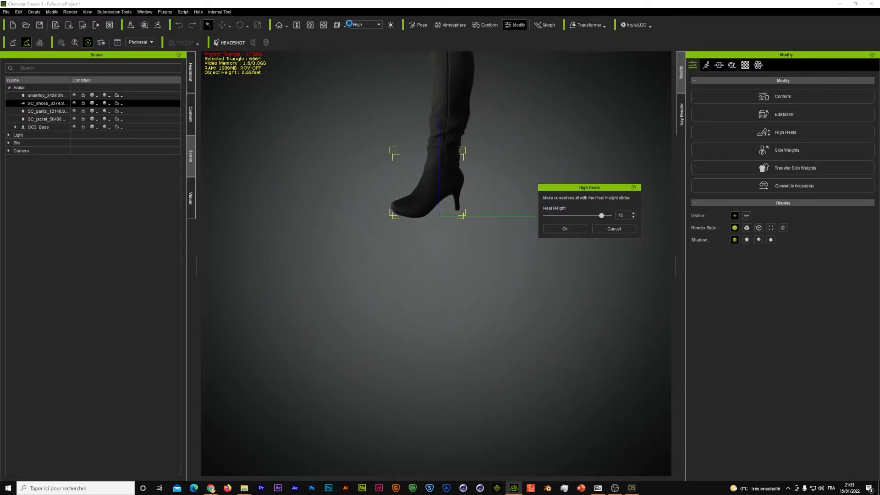
{"action": "left_click", "coordinate": [309, 25]}
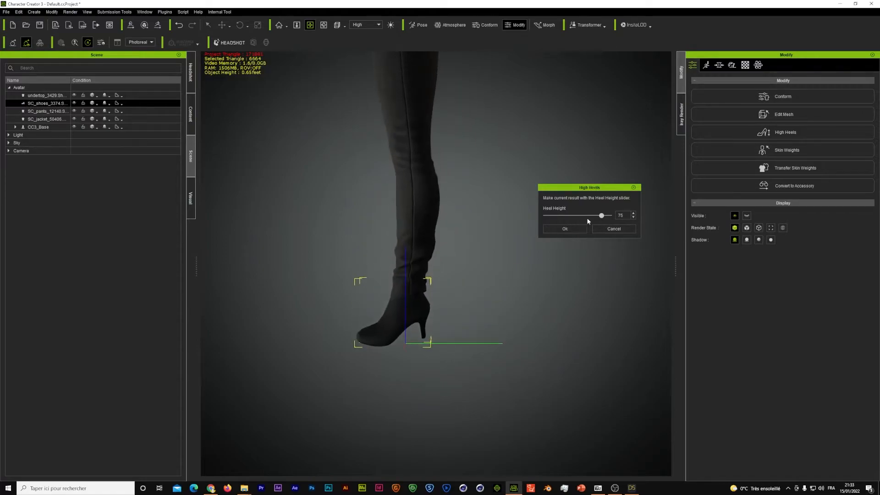
{"action": "left_click_drag", "start_coordinate": [604, 218], "coordinate": [594, 217]}
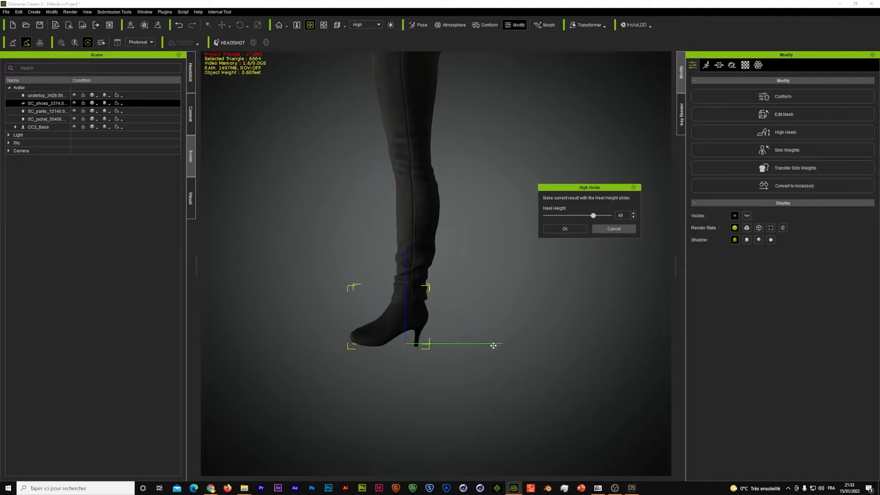
{"action": "scroll", "coordinate": [421, 256], "scroll_direction": "down", "scroll_amount": 10}
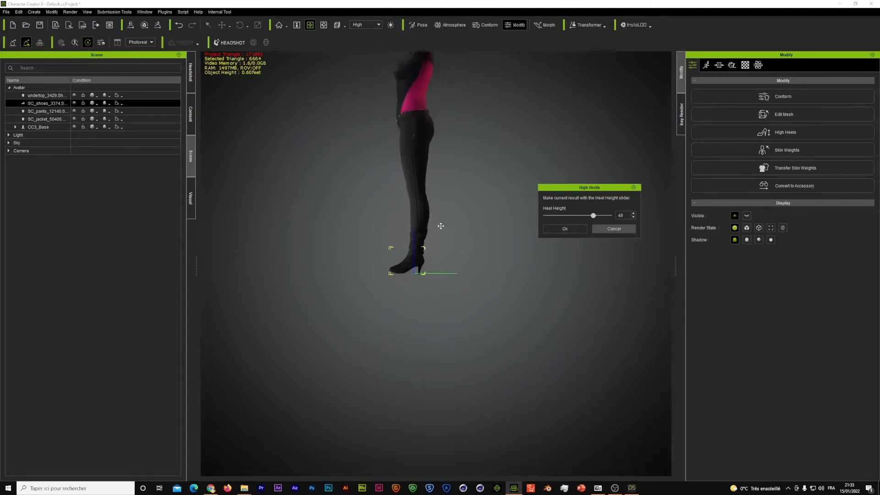
{"action": "middle_click_drag", "start_coordinate": [431, 115], "coordinate": [420, 232]}
{"action": "scroll", "coordinate": [420, 232], "scroll_direction": "up", "scroll_amount": 5}
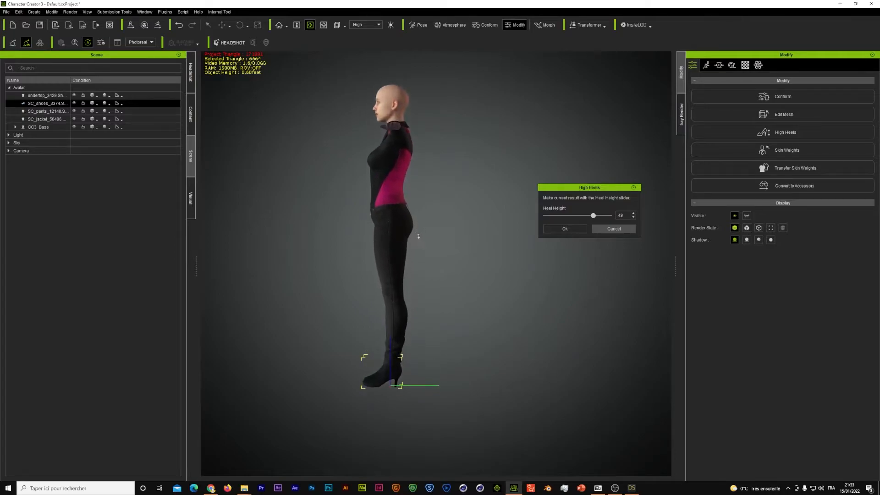
{"action": "left_click", "coordinate": [571, 228]}
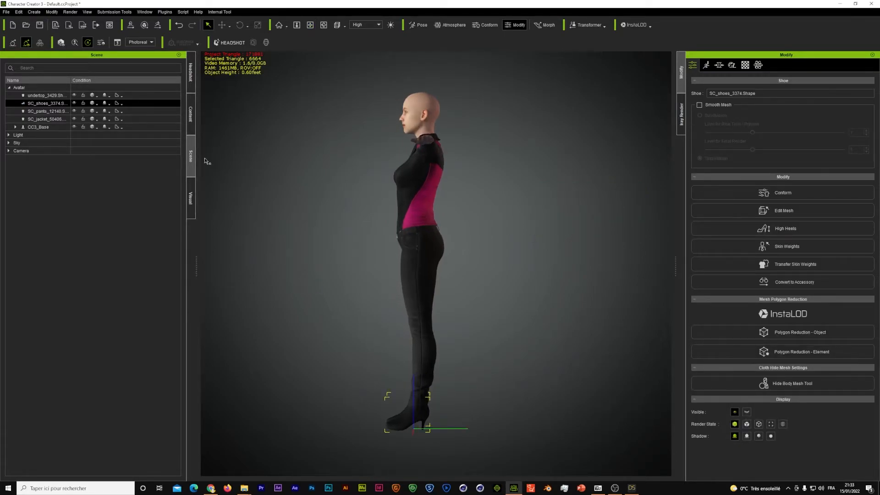
- Save the adjusted shoes as a new item in the custom Shoes content library
{"action": "left_click", "coordinate": [188, 128]}
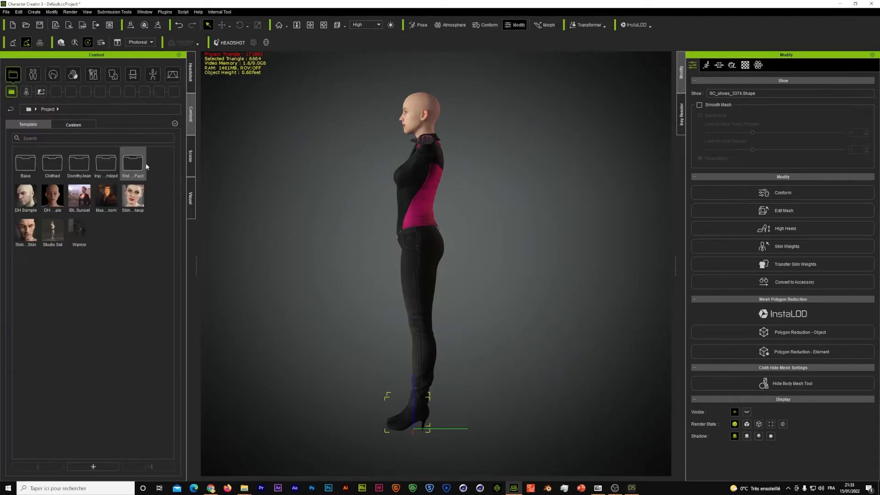
{"action": "left_click", "coordinate": [112, 75]}
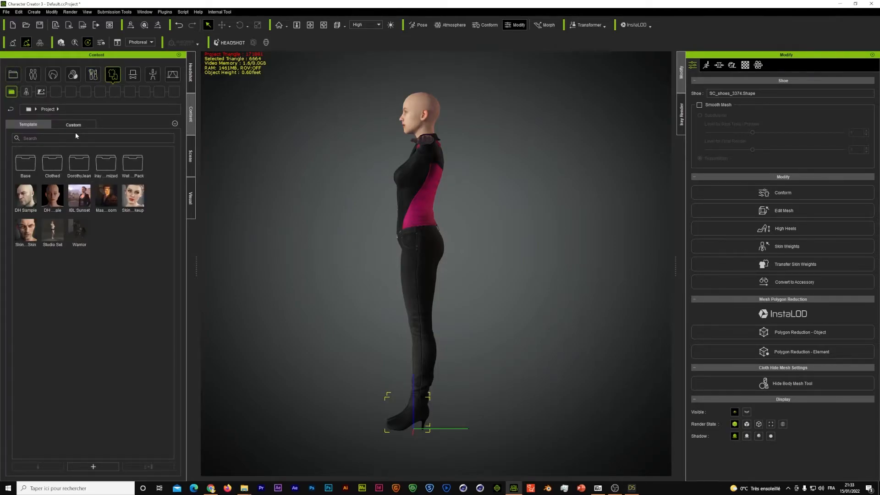
{"action": "left_click", "coordinate": [98, 92]}
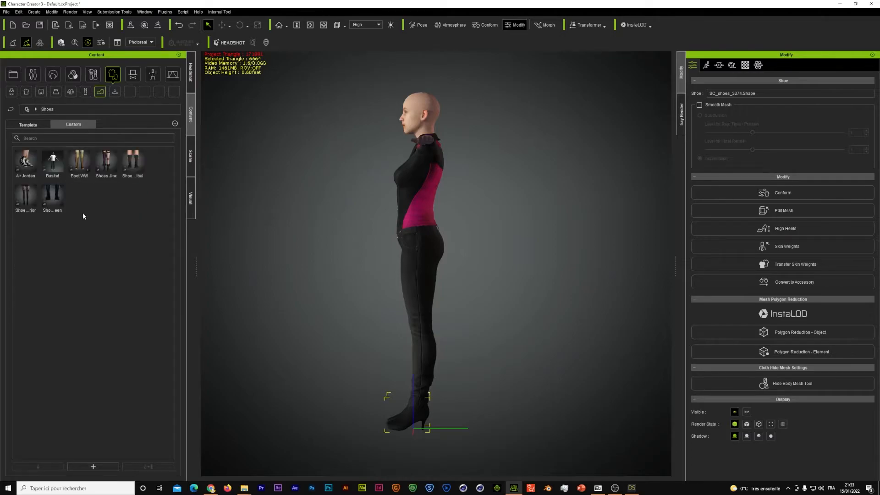
{"action": "left_click", "coordinate": [97, 469]}
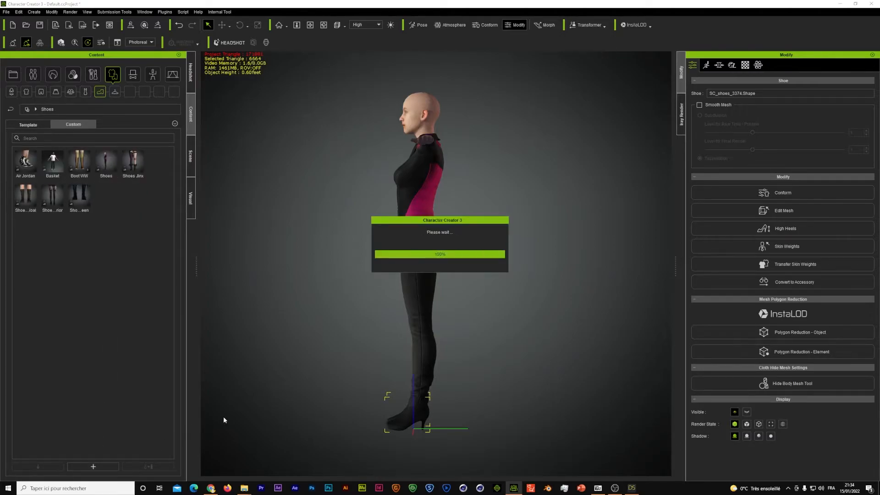
{"action": "key", "text": "Return"}
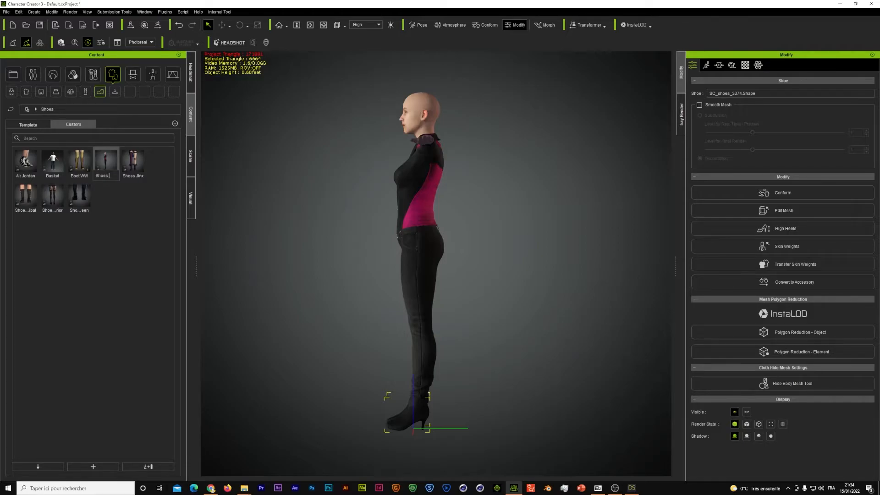
- Check the shoe item's name in DAZ Studio, and rename the saved library item in Character Creator 3 to "Re shoes"
{"action": "left_click", "coordinate": [632, 488]}
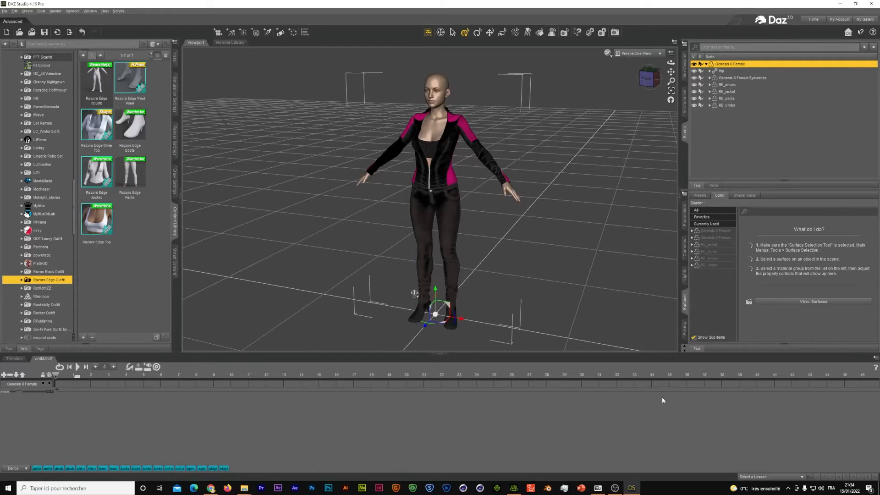
{"action": "left_click", "coordinate": [513, 488]}
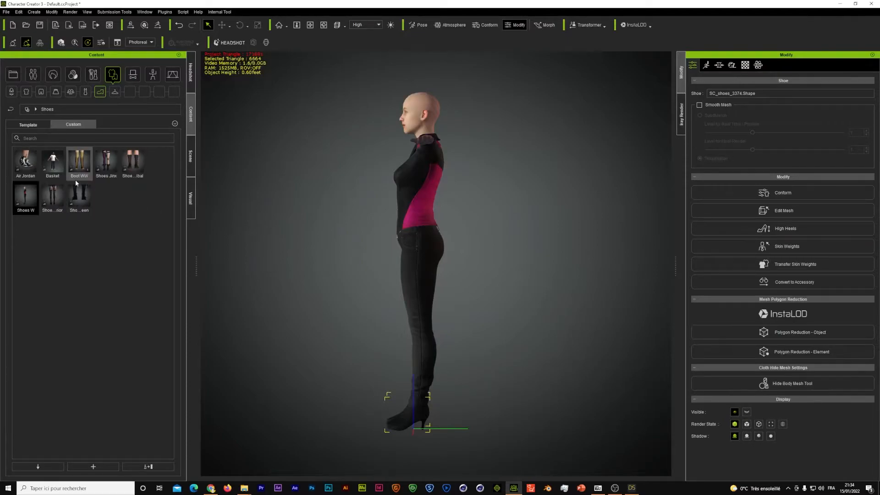
{"action": "key", "text": "F2"}
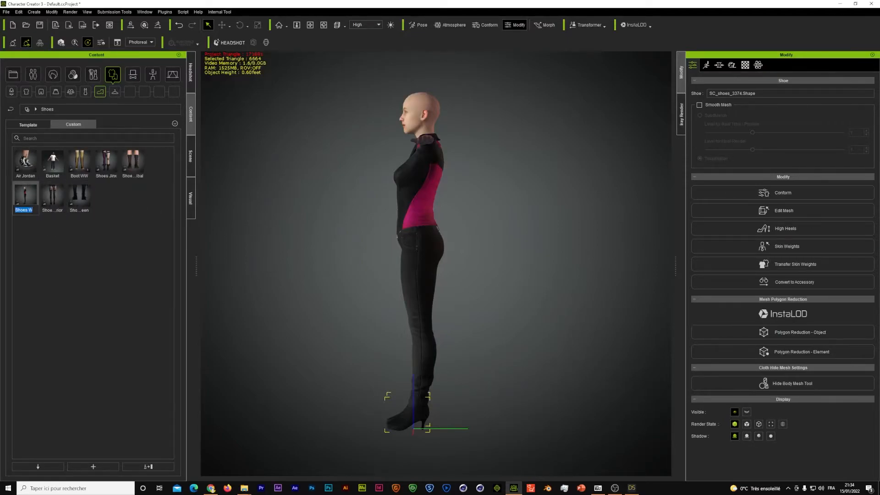
{"action": "type", "text": "Re shoes"}
{"action": "key", "text": "Return"}
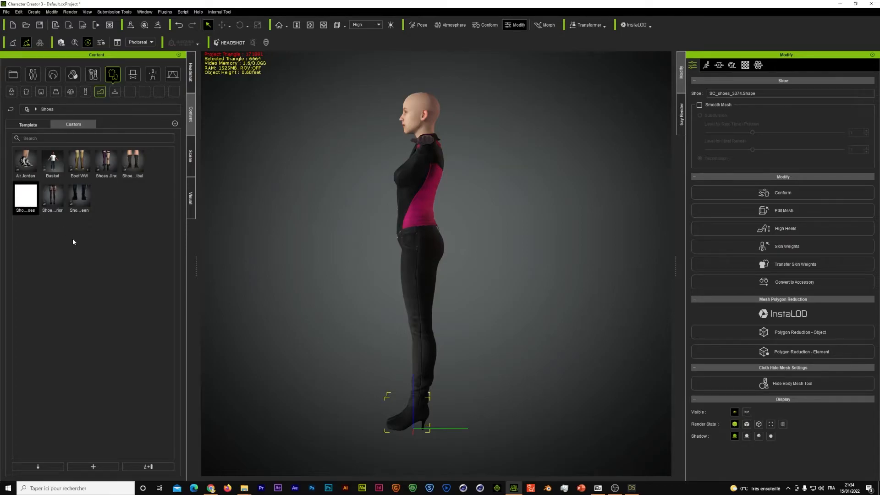
- Save the SC_pants item to the custom Pants content library under the name "Pants Woman"
{"action": "left_click", "coordinate": [190, 158]}
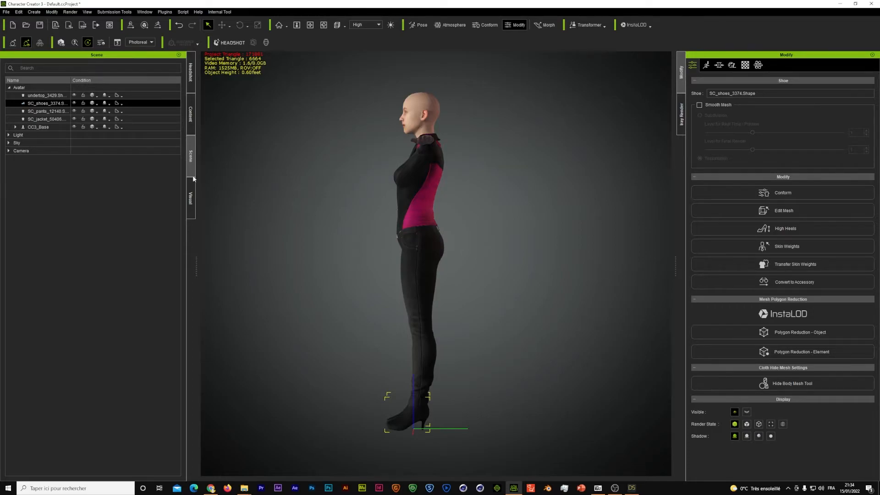
{"action": "left_click", "coordinate": [45, 110]}
{"action": "left_click", "coordinate": [191, 121]}
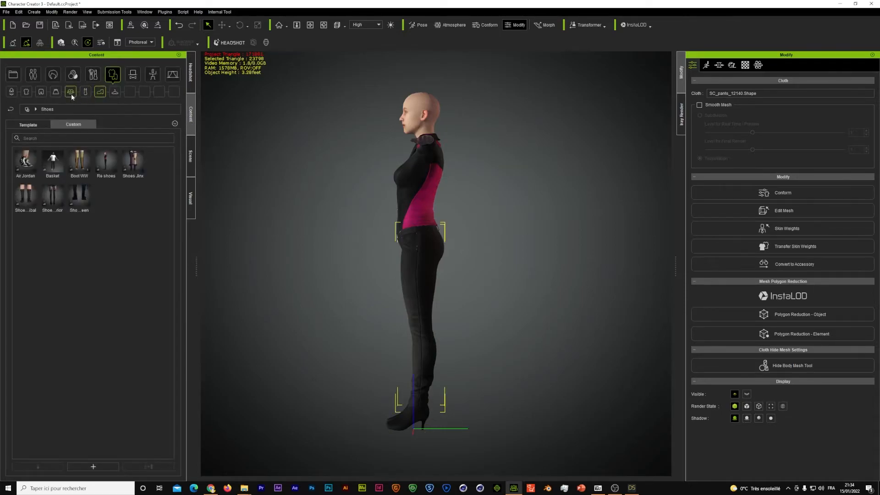
{"action": "left_click", "coordinate": [40, 92]}
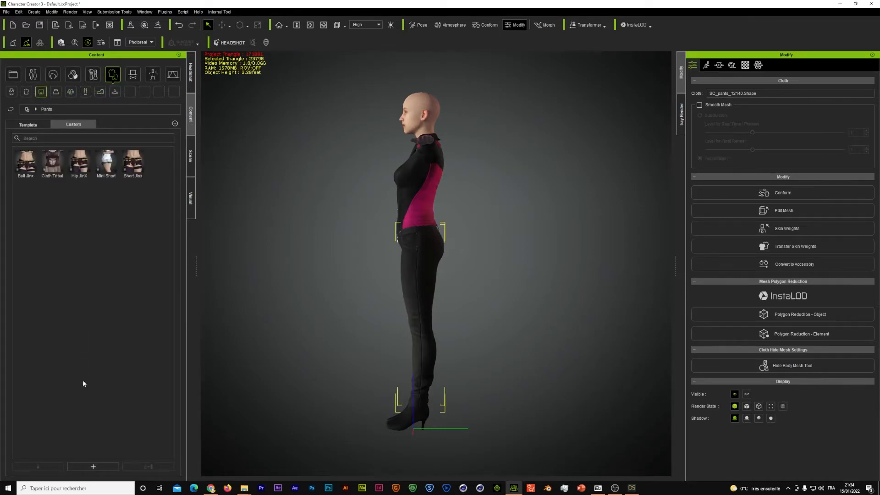
{"action": "left_click", "coordinate": [93, 466]}
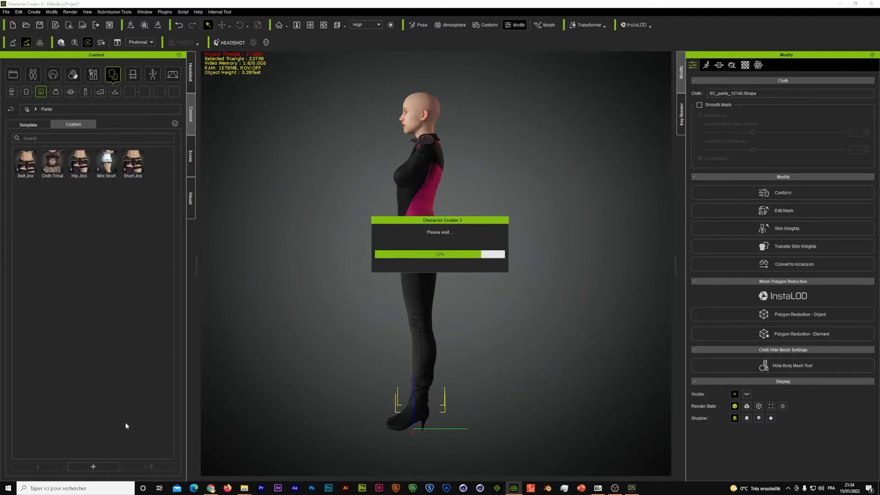
{"action": "type", "text": "Pants"}
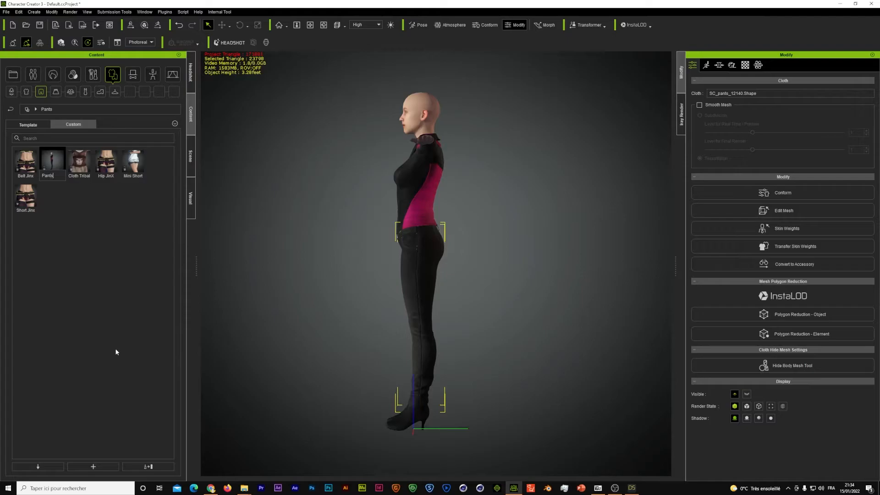
{"action": "type", "text": " Woman"}
{"action": "key", "text": "Return"}
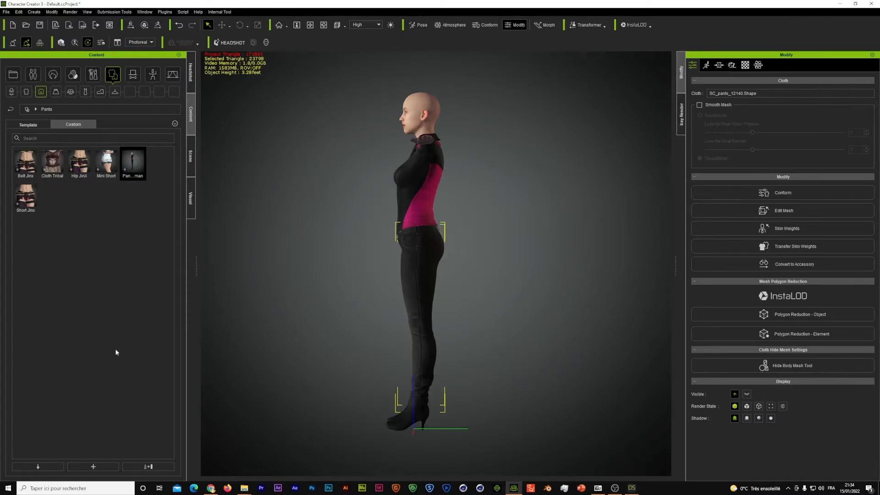
- Save the SC_jacket item to the custom Coats content library under the name "Jacket"
{"action": "left_click", "coordinate": [190, 156]}
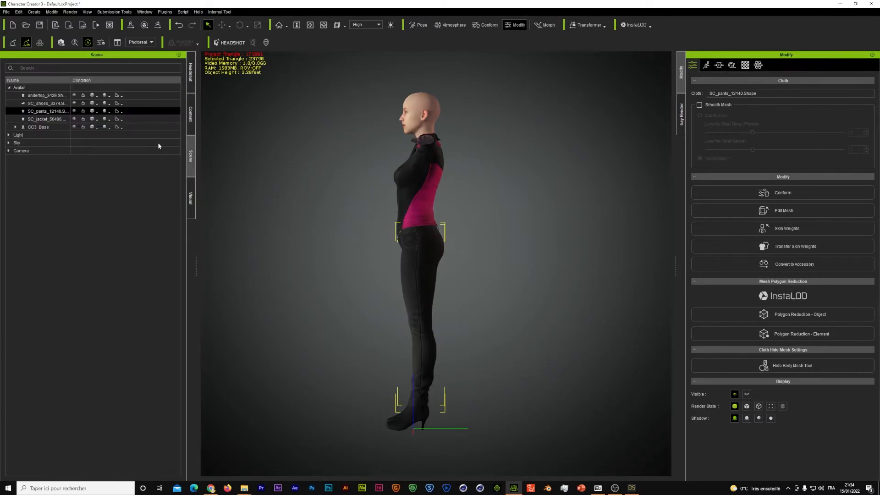
{"action": "left_click", "coordinate": [51, 119]}
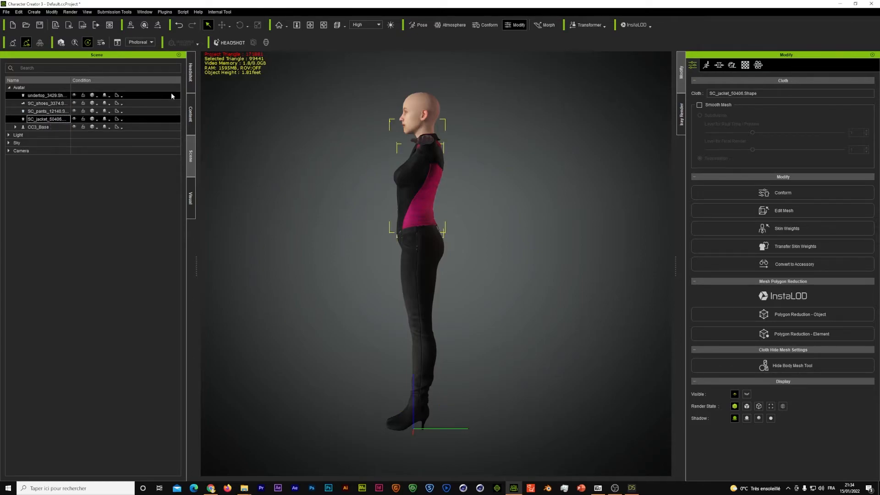
{"action": "left_click", "coordinate": [190, 115]}
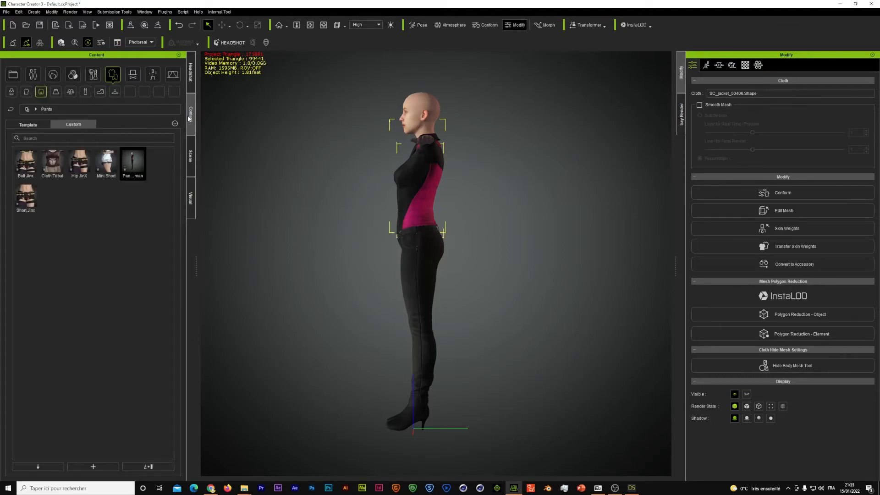
{"action": "left_click", "coordinate": [70, 92]}
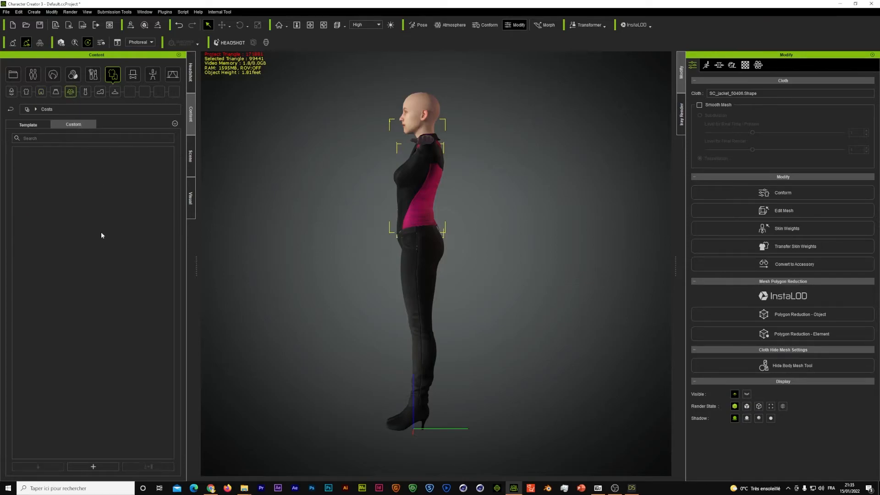
{"action": "left_click", "coordinate": [93, 467]}
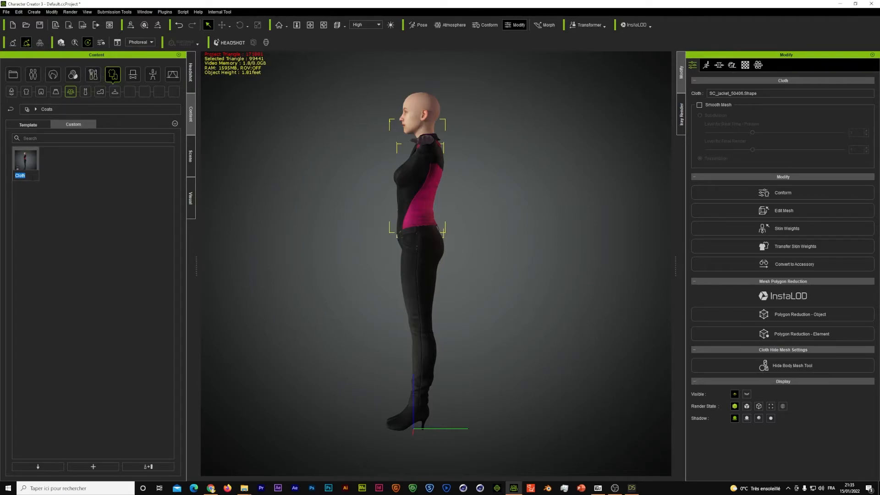
{"action": "mouse_move", "coordinate": [25, 160]}
{"action": "type", "text": "Ja"}
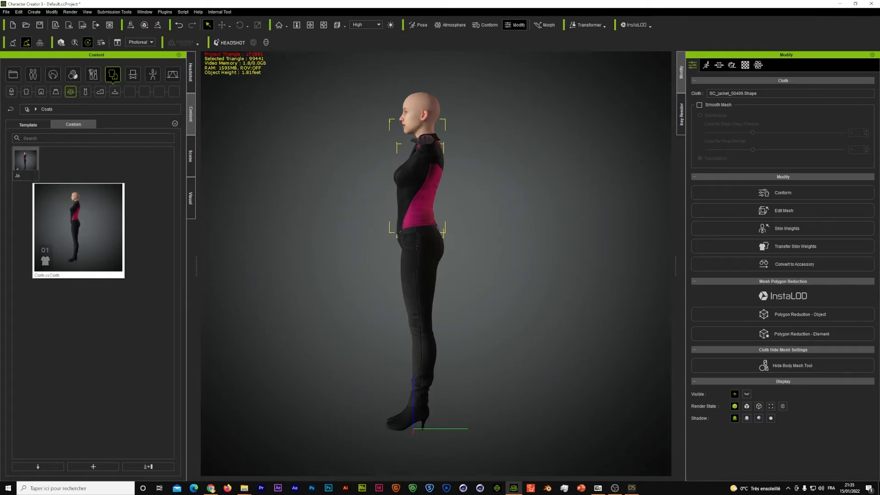
{"action": "type", "text": "cket"}
{"action": "key", "text": "Return"}
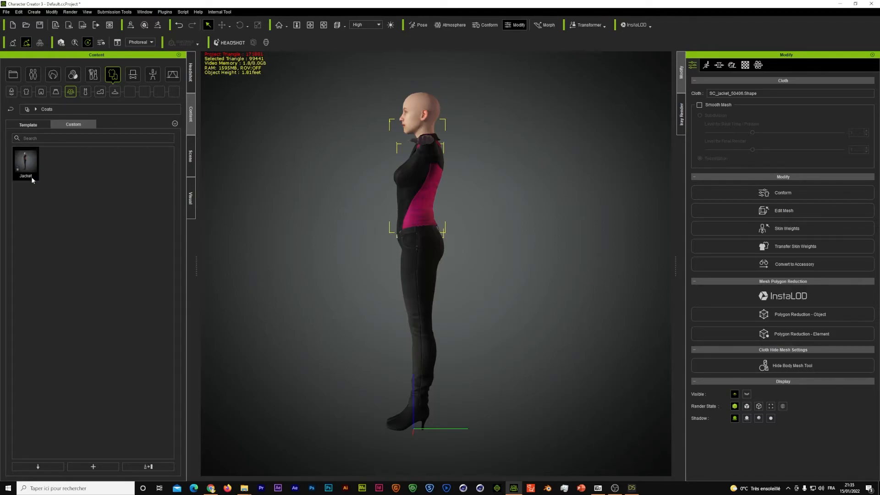
- Check the jacket in DAZ Studio, and recapture the saved Jacket item's thumbnail from a front view in Character Creator 3
{"action": "mouse_move", "coordinate": [32, 180]}
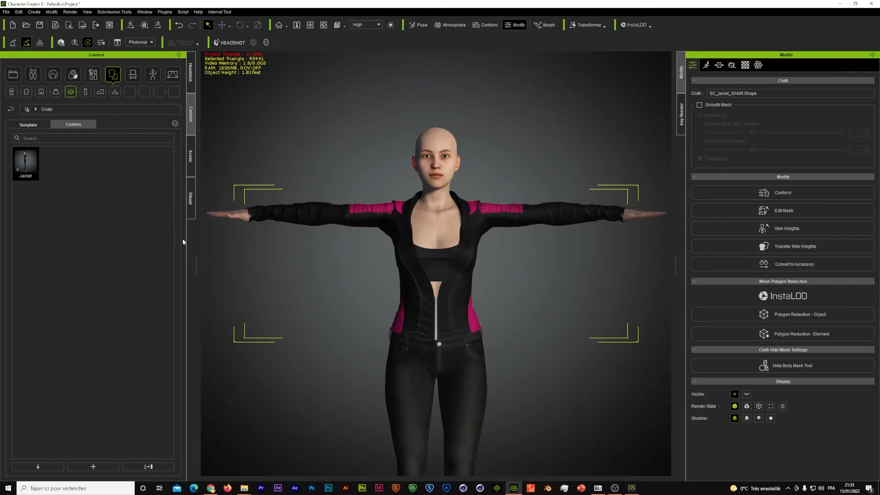
{"action": "left_click", "coordinate": [632, 487]}
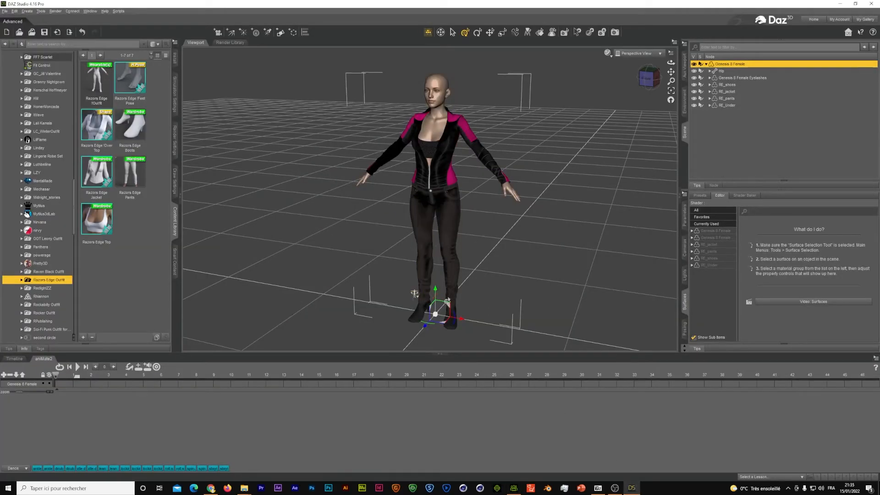
{"action": "left_click", "coordinate": [516, 489]}
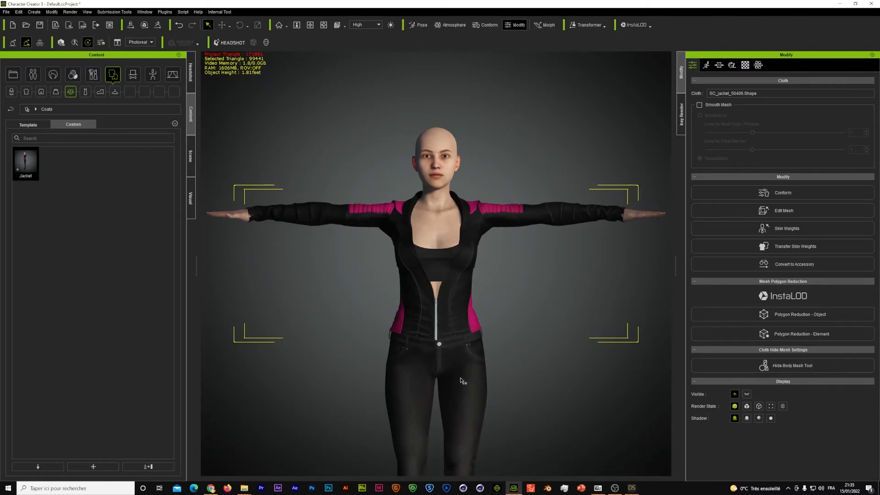
{"action": "right_click", "coordinate": [28, 170]}
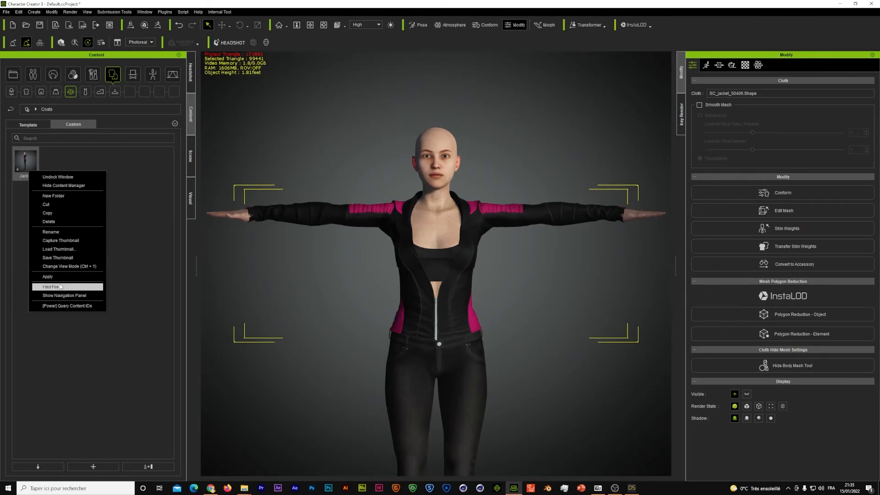
{"action": "left_click", "coordinate": [60, 241]}
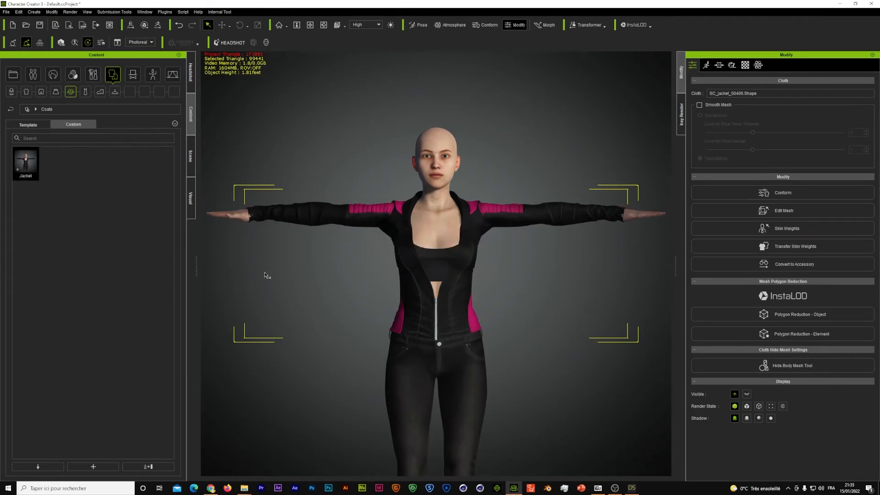
- Save the undertop item to the custom Underwear content library under the name "Underwear"
{"action": "left_click", "coordinate": [190, 158]}
{"action": "key", "text": "Up"}
{"action": "key", "text": "Up"}
{"action": "key", "text": "Up"}
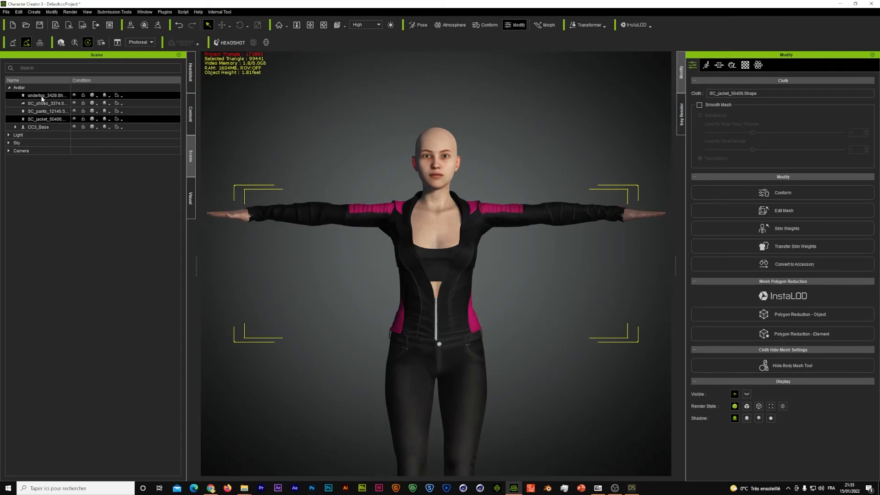
{"action": "left_click", "coordinate": [191, 114]}
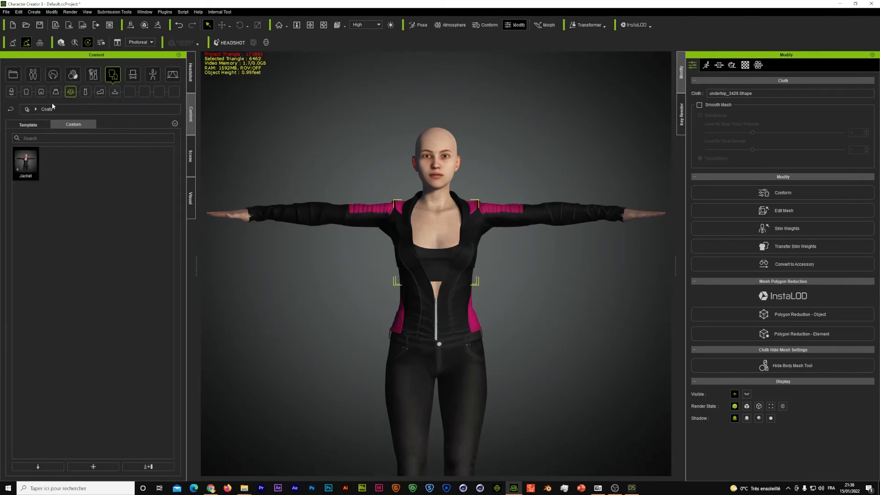
{"action": "left_click", "coordinate": [12, 93]}
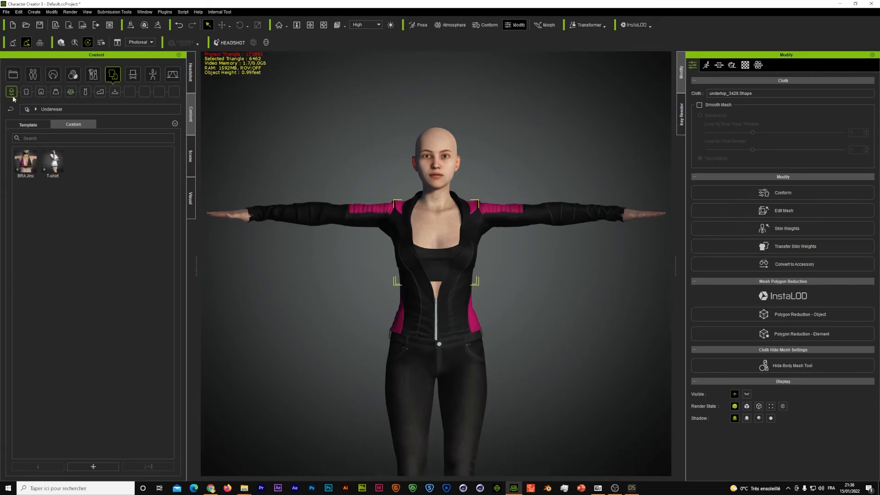
{"action": "left_click", "coordinate": [99, 467]}
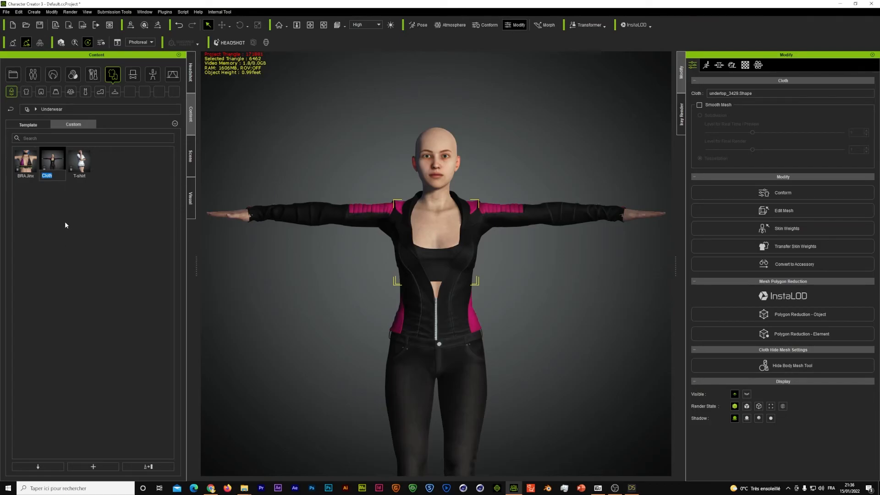
{"action": "type", "text": "Underwear"}
{"action": "key", "text": "Return"}
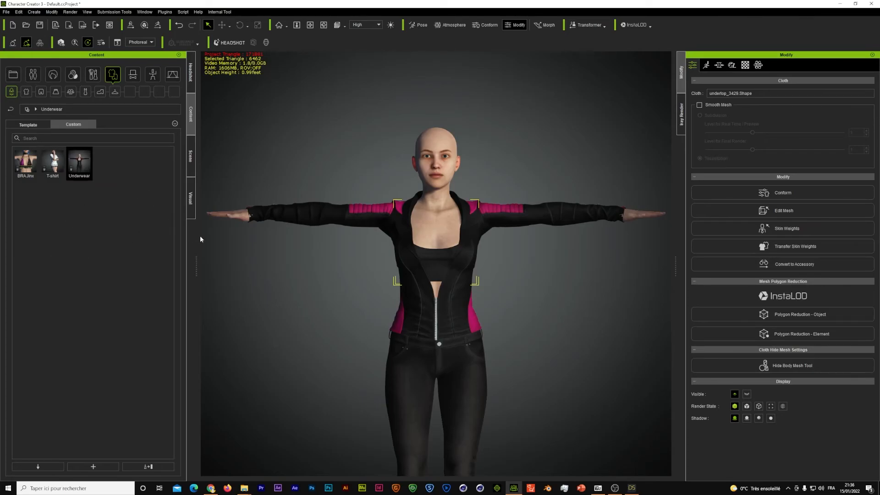
- Compare the outfit on the Genesis 8 Female figure in DAZ Studio with the transferred outfit in Character Creator 3
{"action": "left_click", "coordinate": [633, 488]}
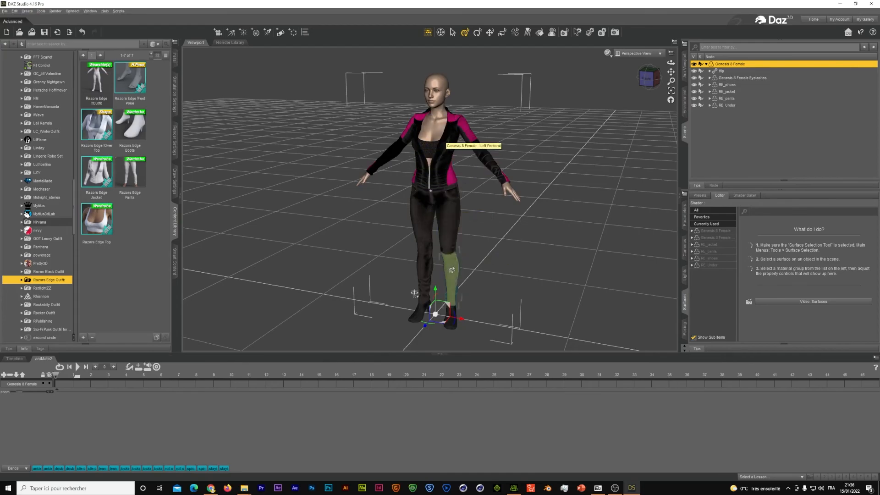
{"action": "left_click", "coordinate": [515, 488]}
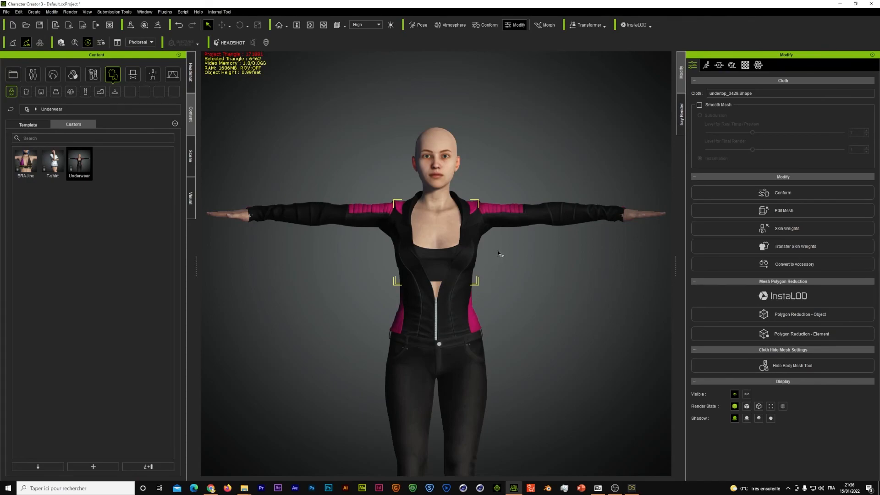
{"action": "left_click", "coordinate": [631, 488]}
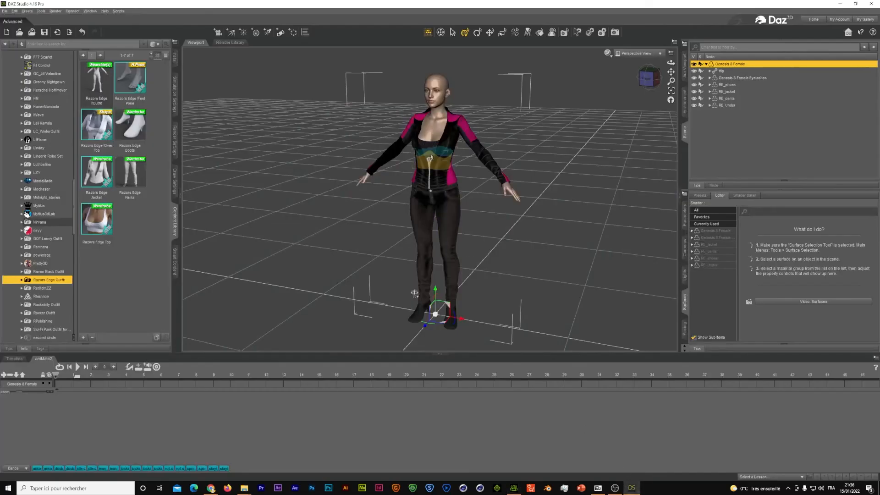
{"action": "left_click", "coordinate": [631, 488]}
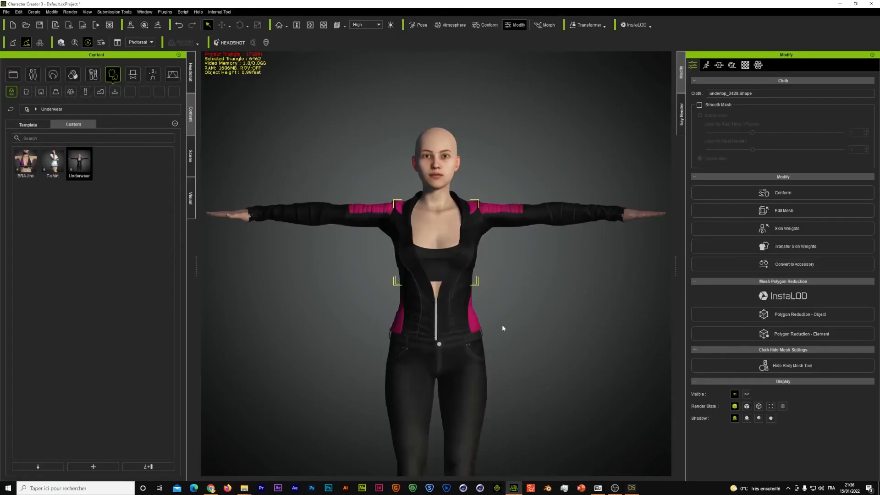